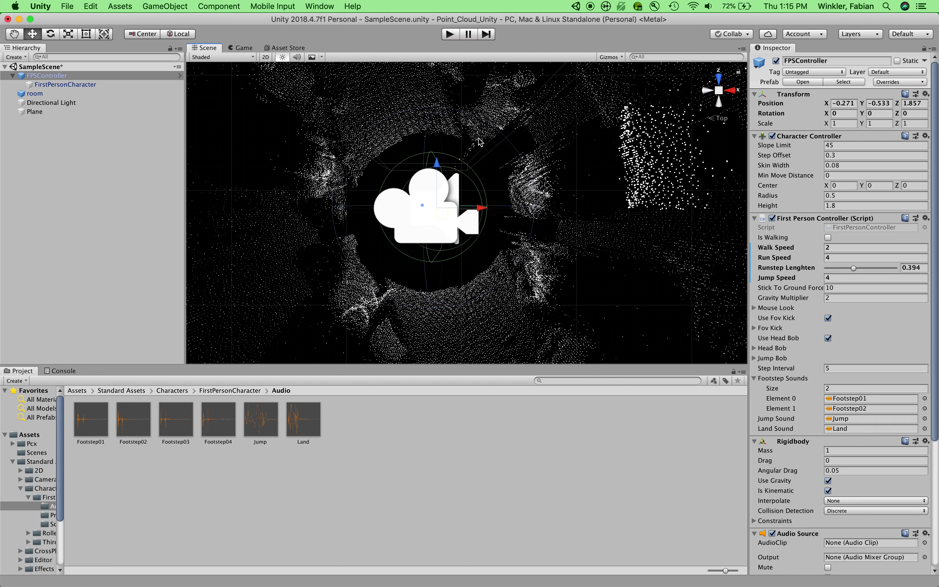
Import beep.mp3 into the Assets root using Import New Asset.
{"action": "left_click", "coordinate": [449, 33]}
{"action": "left_click", "coordinate": [82, 391]}
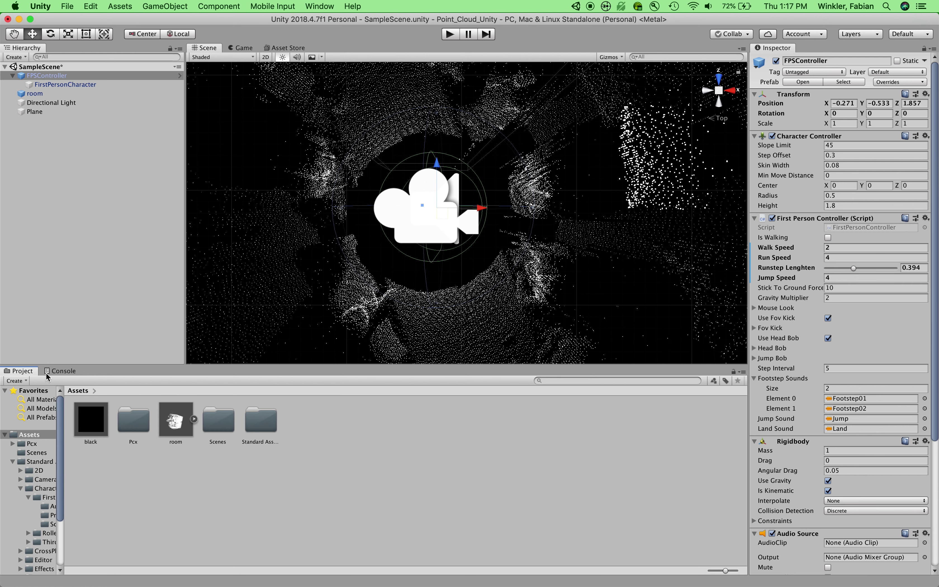
{"action": "left_click", "coordinate": [121, 7]}
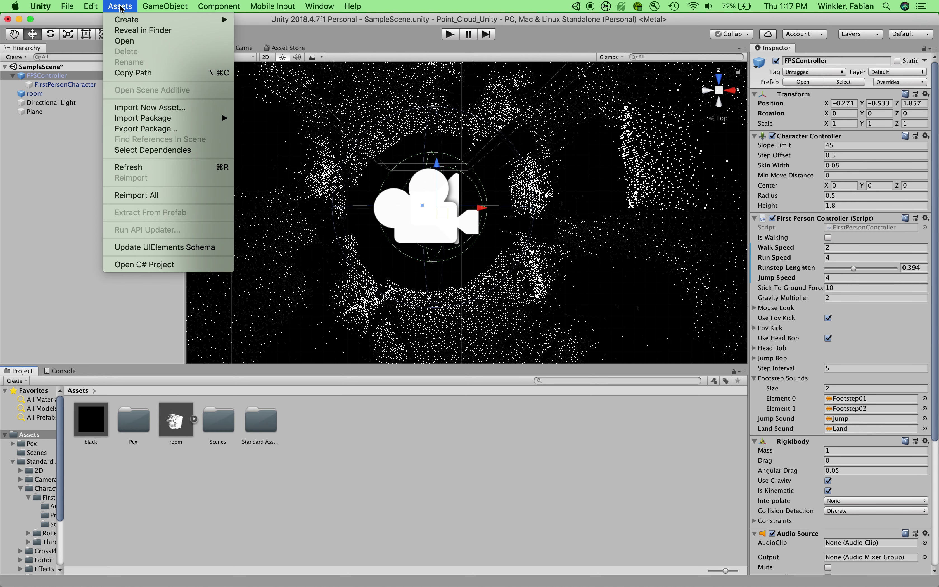
{"action": "left_click", "coordinate": [128, 109]}
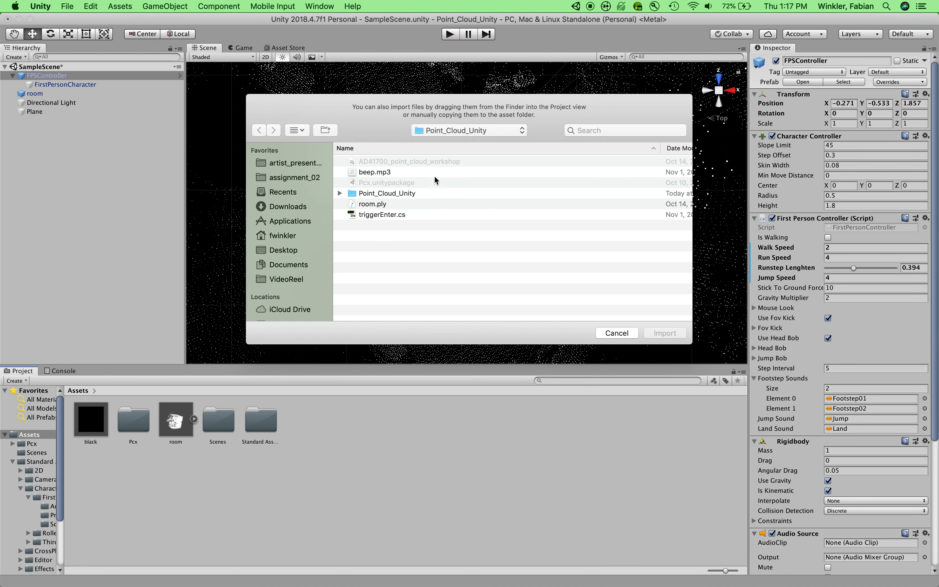
{"action": "left_click", "coordinate": [360, 173]}
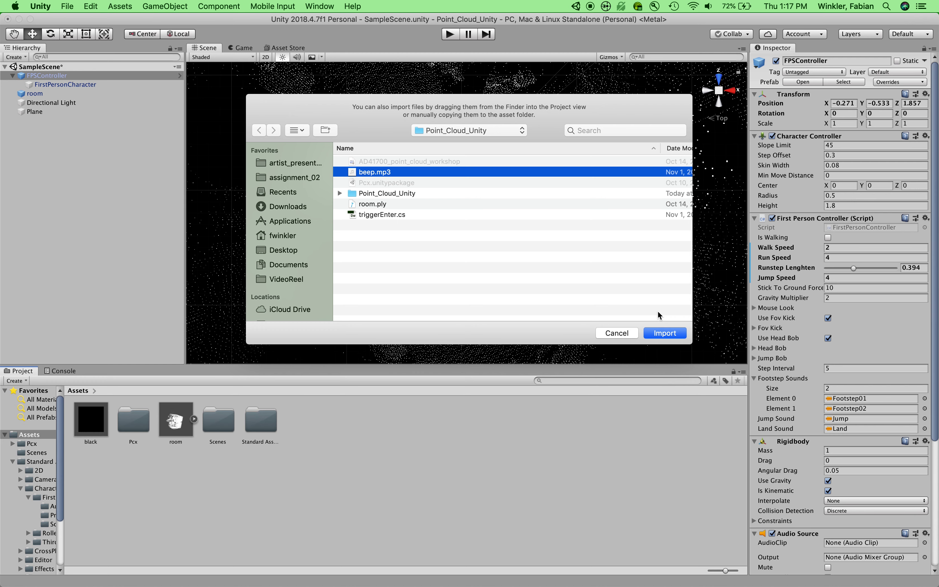
{"action": "left_click", "coordinate": [664, 333]}
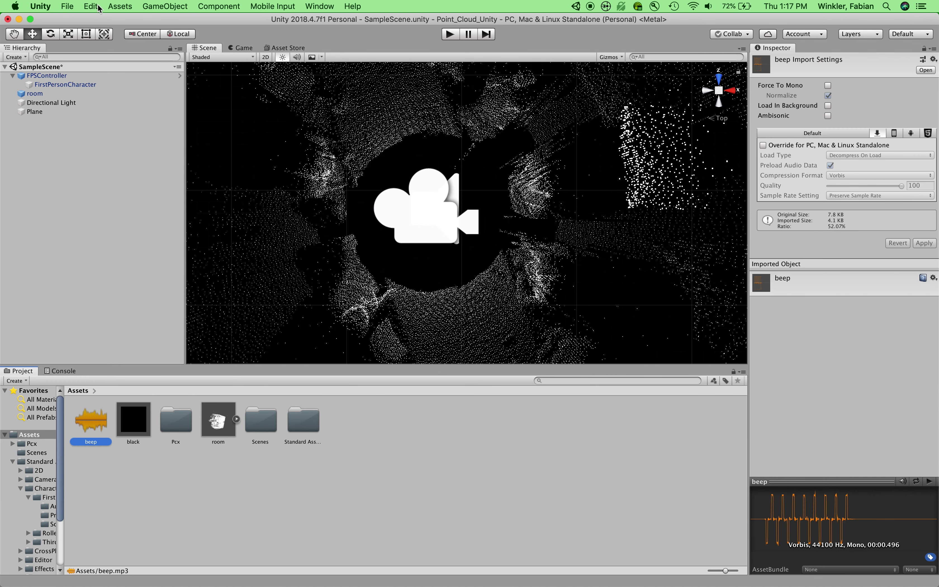
{"action": "left_click", "coordinate": [118, 7]}
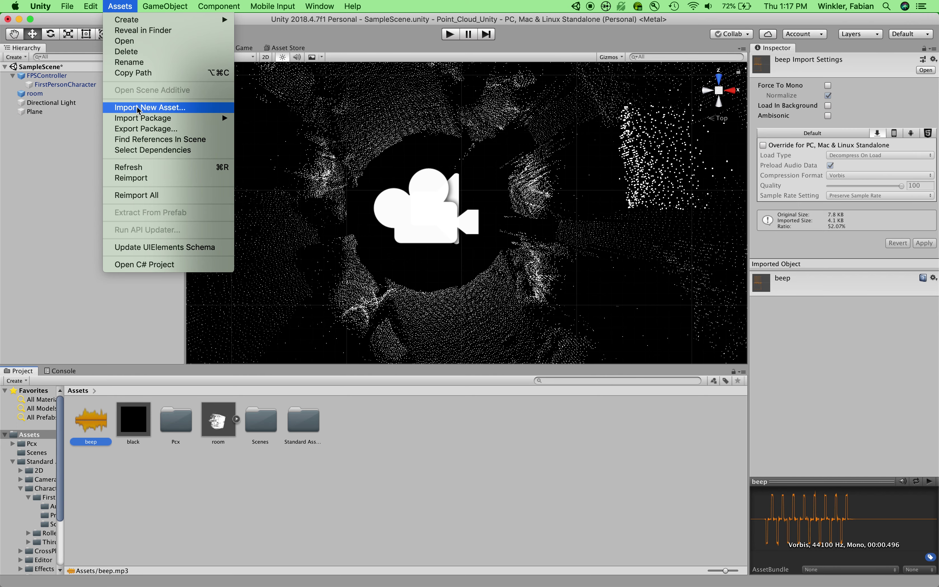
Import the triggerEnter.cs script file into the Assets folder.
{"action": "left_click", "coordinate": [149, 108]}
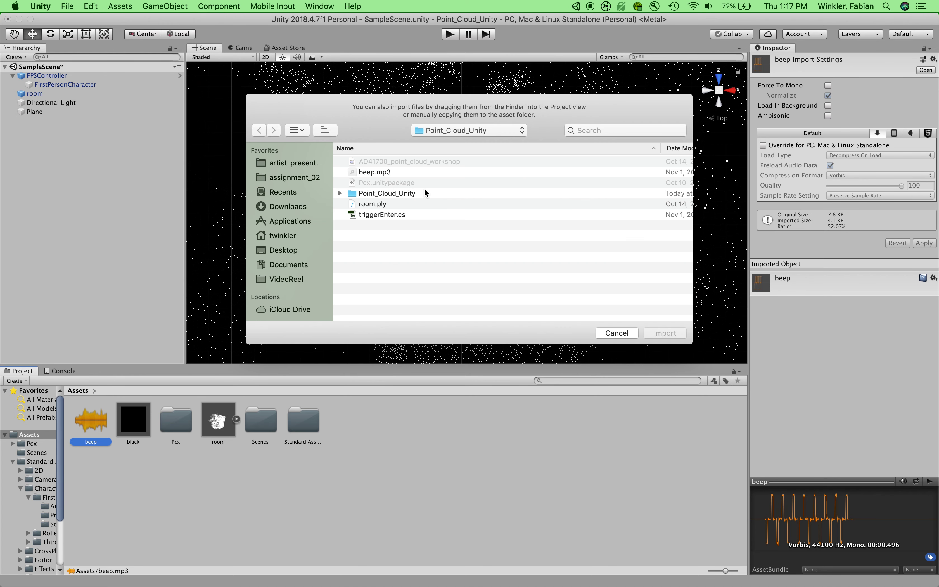
{"action": "left_click", "coordinate": [368, 219]}
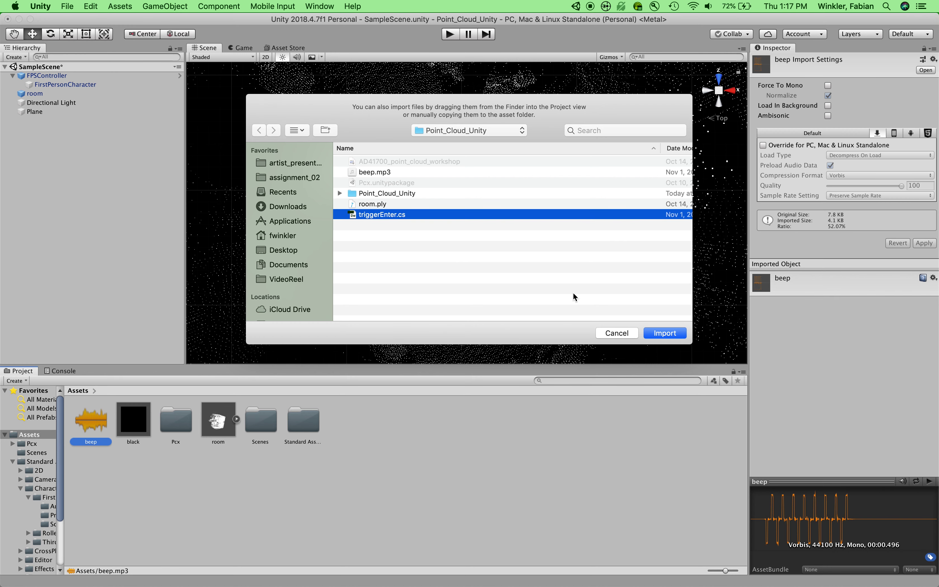
{"action": "left_click", "coordinate": [664, 334]}
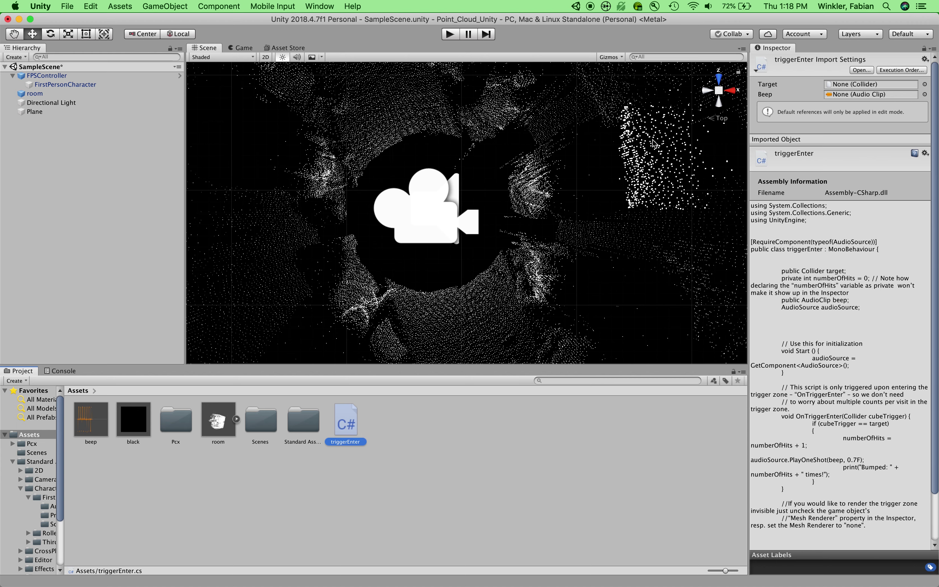
Zoom out and orbit from top-down to an angled view of the whole point-cloud room.
{"action": "scroll", "coordinate": [531, 177], "scroll_direction": "down", "scroll_amount": 10}
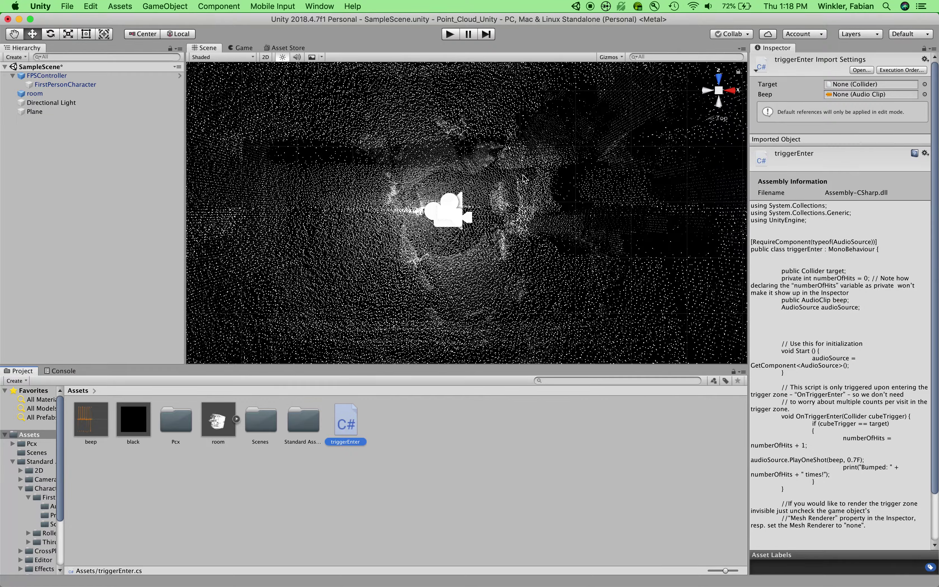
{"action": "left_click", "coordinate": [14, 34]}
{"action": "left_click_drag", "start_coordinate": [359, 234], "coordinate": [460, 174], "text": "alt"}
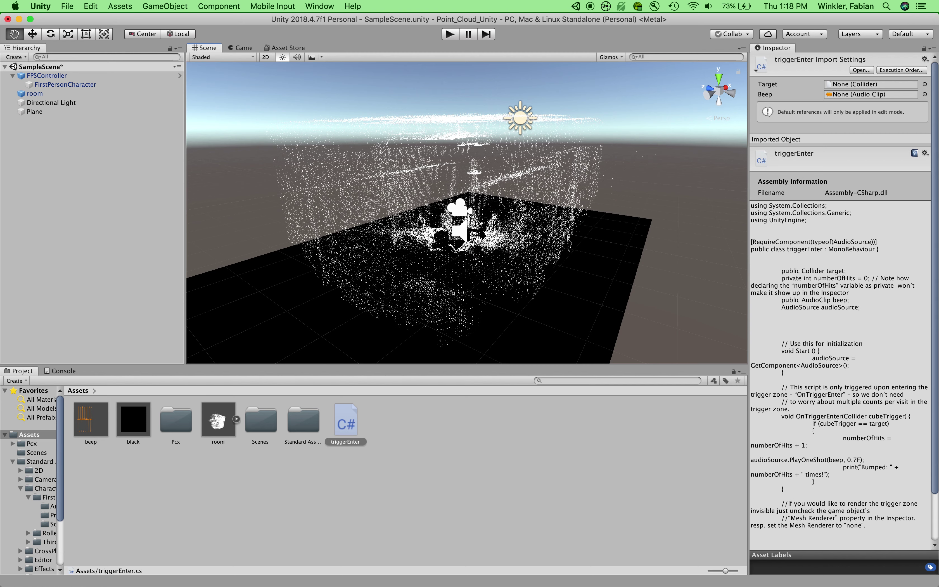
{"action": "right_click_drag", "start_coordinate": [503, 271], "coordinate": [461, 280], "text": "alt"}
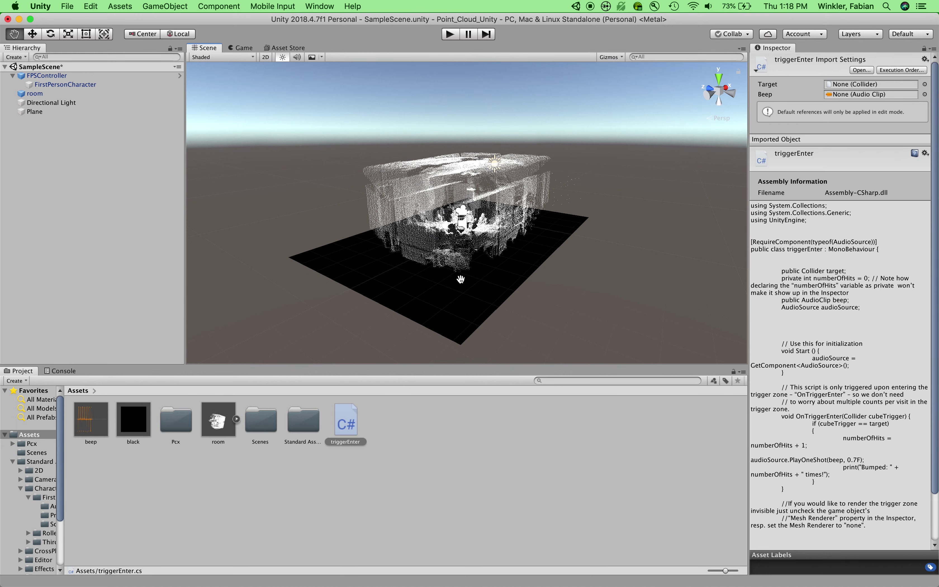
{"action": "left_click", "coordinate": [166, 6]}
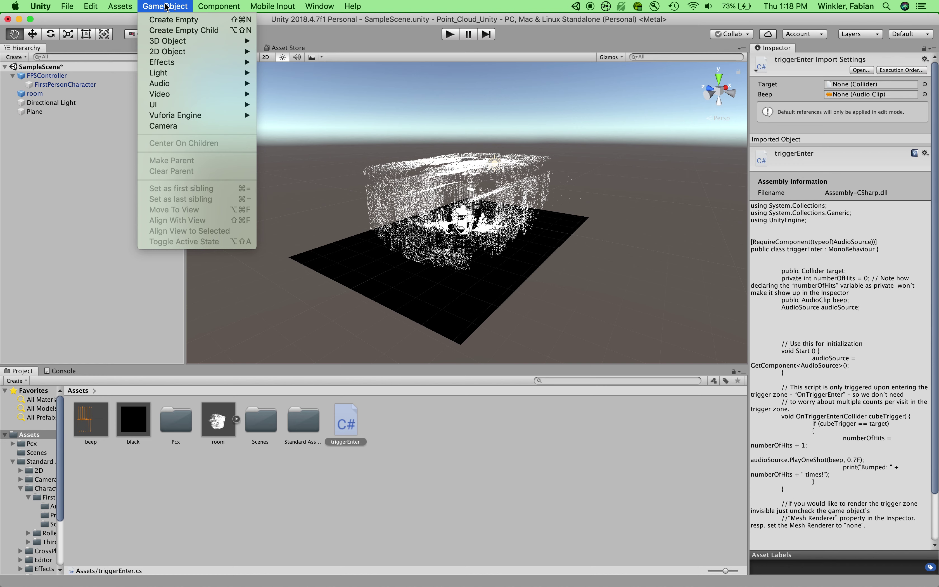
Create a Cube from GameObject > 3D Object and switch to the Top view.
{"action": "mouse_move", "coordinate": [160, 41]}
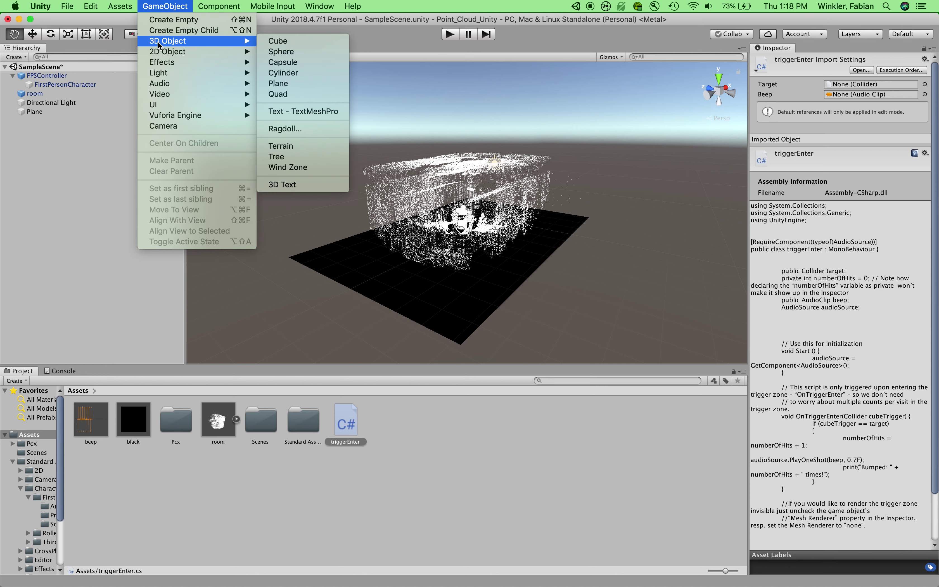
{"action": "left_click", "coordinate": [307, 41]}
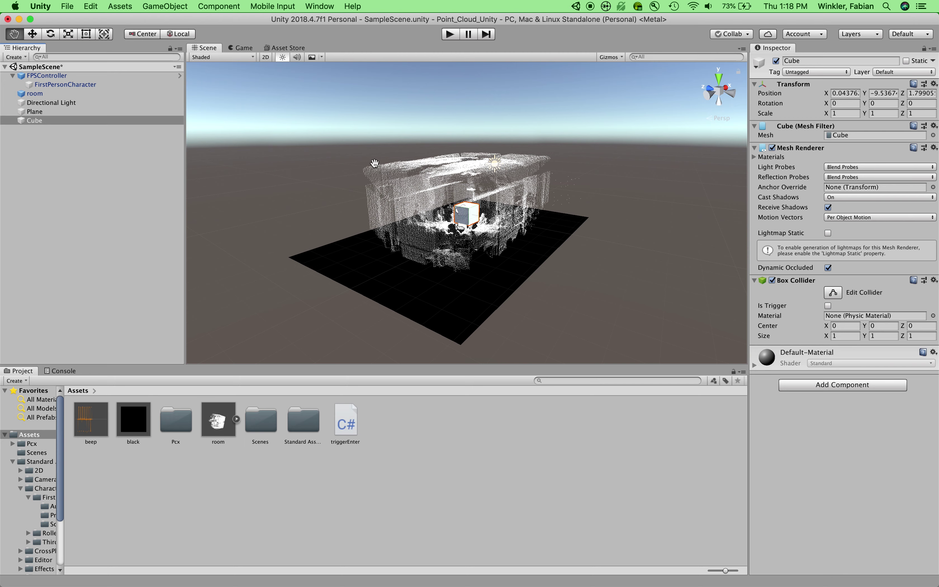
{"action": "left_click", "coordinate": [719, 79]}
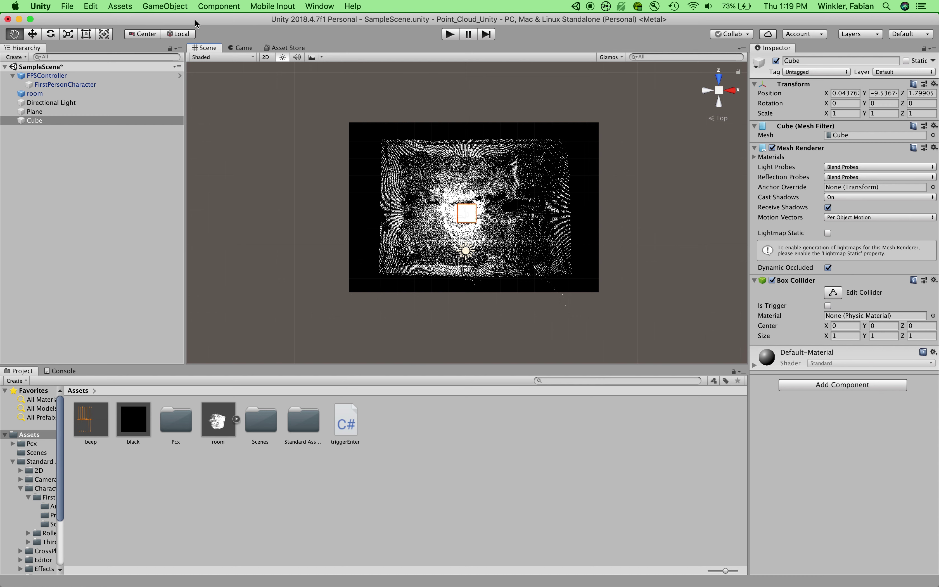
Move the cube to X -5.3, Y 0.81, Z 2.45 at the room's left edge.
{"action": "left_click", "coordinate": [32, 34]}
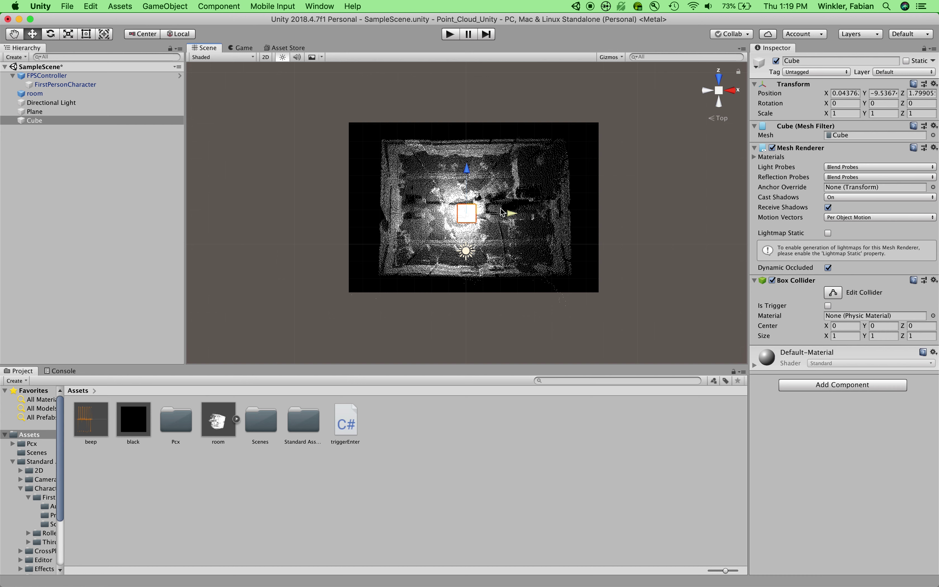
{"action": "left_click_drag", "start_coordinate": [511, 217], "coordinate": [420, 216]}
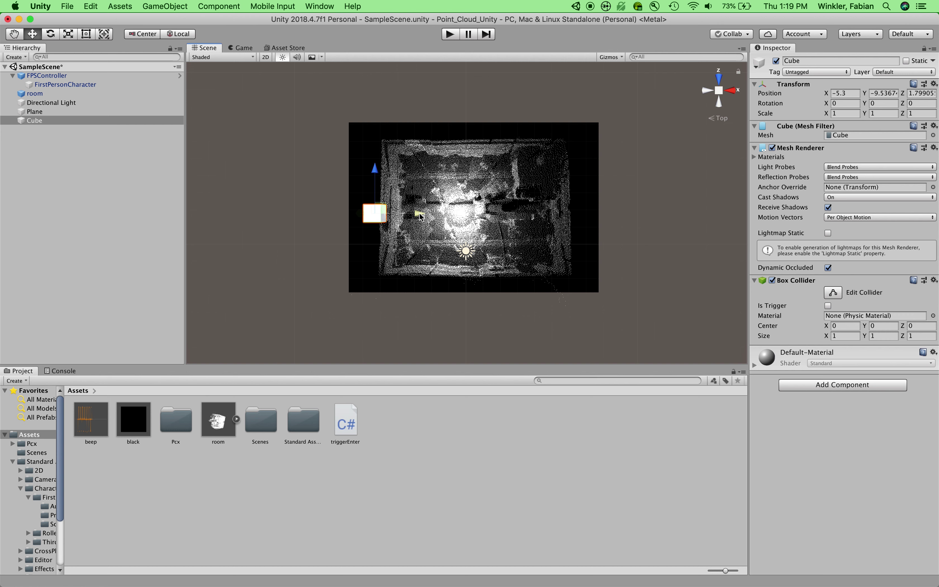
{"action": "left_click_drag", "start_coordinate": [375, 171], "coordinate": [374, 159]}
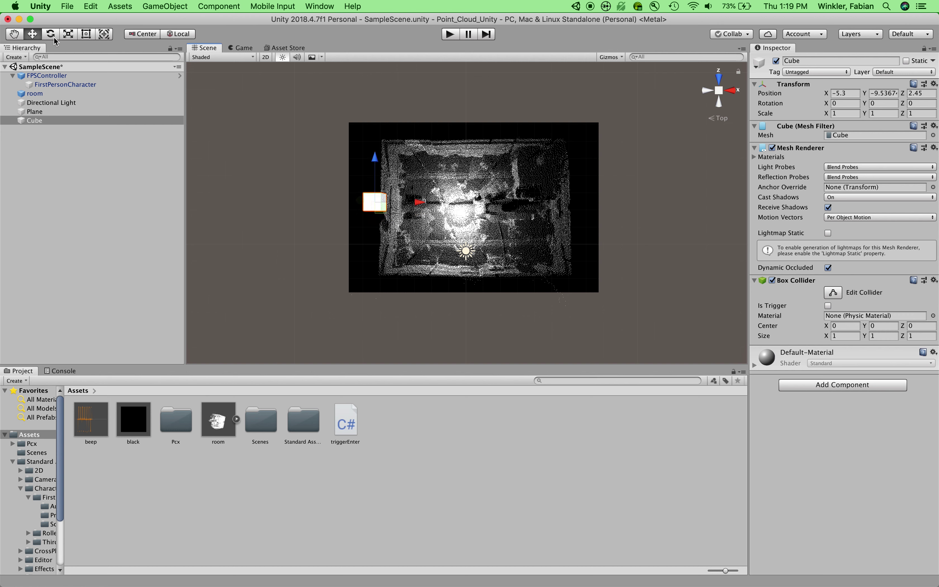
{"action": "left_click", "coordinate": [735, 95]}
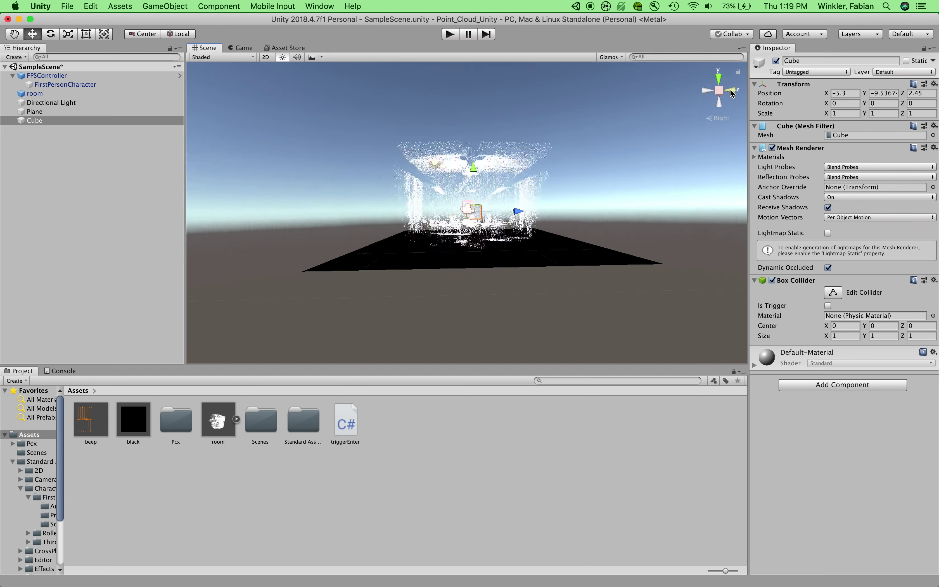
{"action": "left_click", "coordinate": [736, 93]}
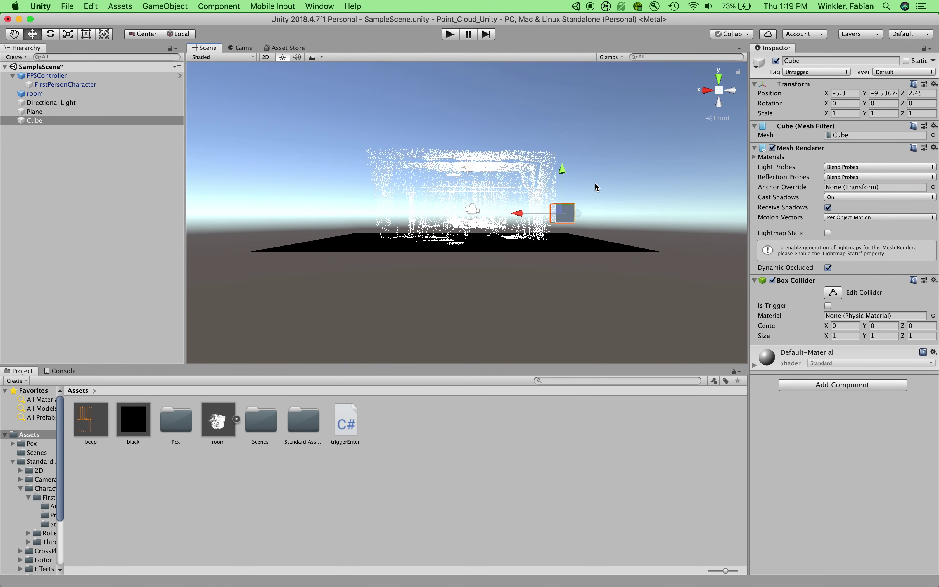
{"action": "left_click_drag", "start_coordinate": [562, 172], "coordinate": [559, 160]}
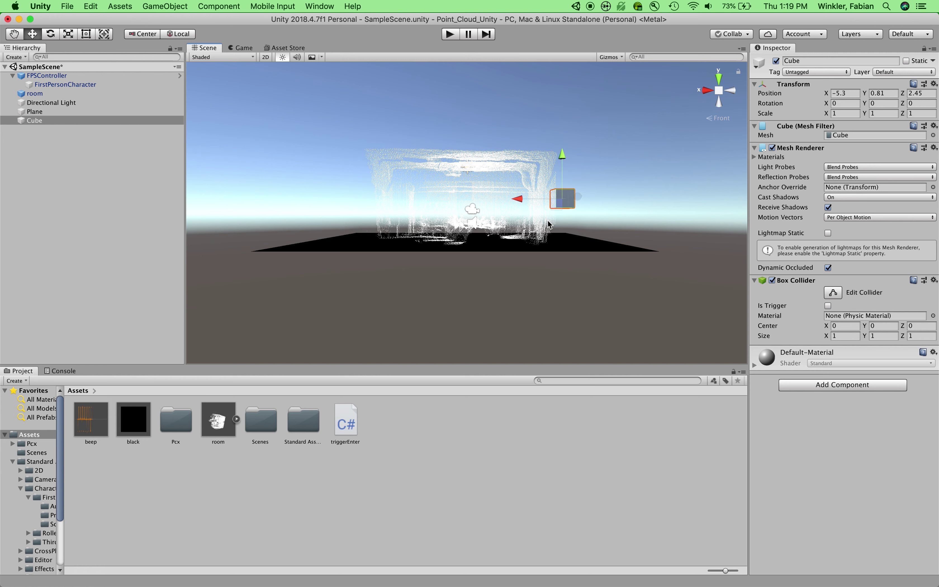
Scale the cube taller and stretch it along Z into a wall shape.
{"action": "left_click", "coordinate": [69, 34]}
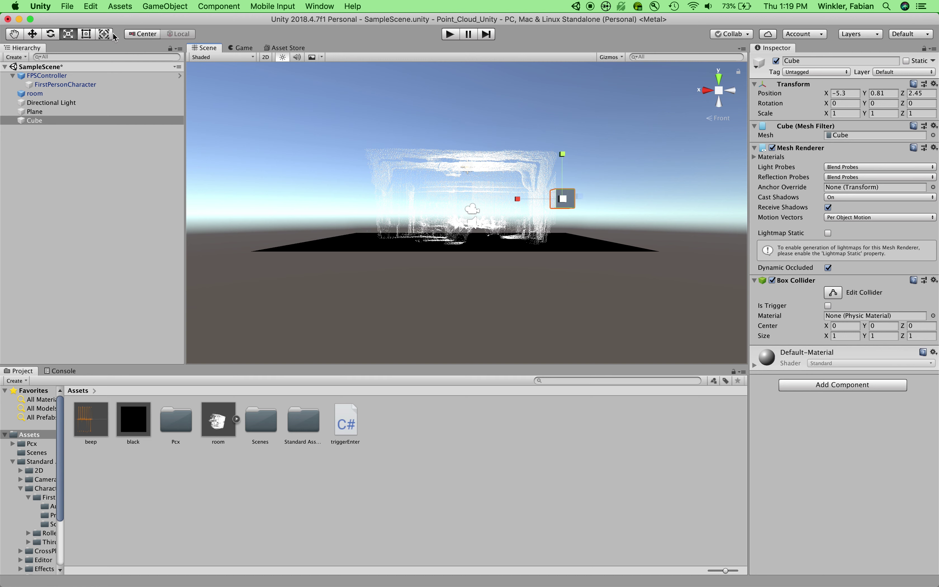
{"action": "left_click_drag", "start_coordinate": [565, 157], "coordinate": [533, 22]}
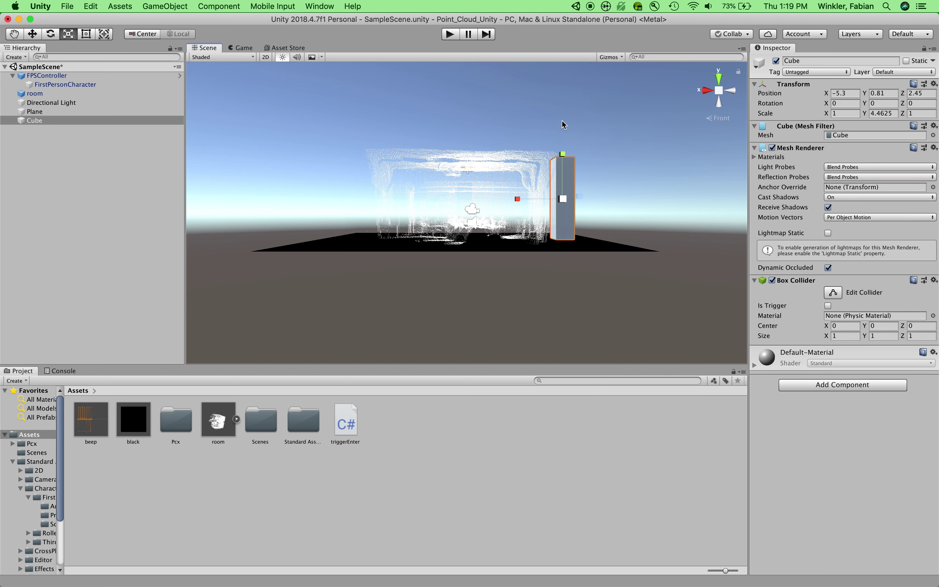
{"action": "left_click", "coordinate": [707, 90]}
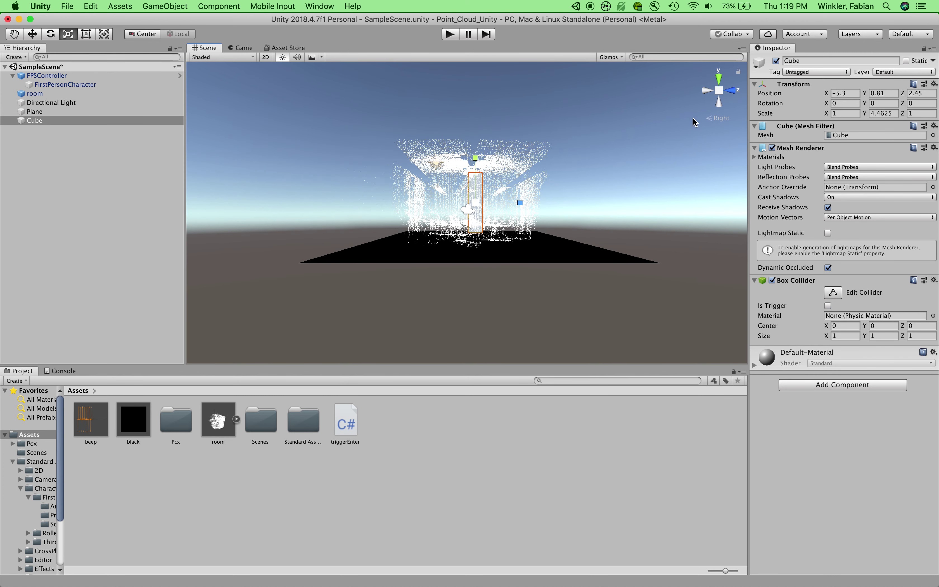
{"action": "left_click", "coordinate": [706, 92]}
{"action": "left_click", "coordinate": [706, 93]}
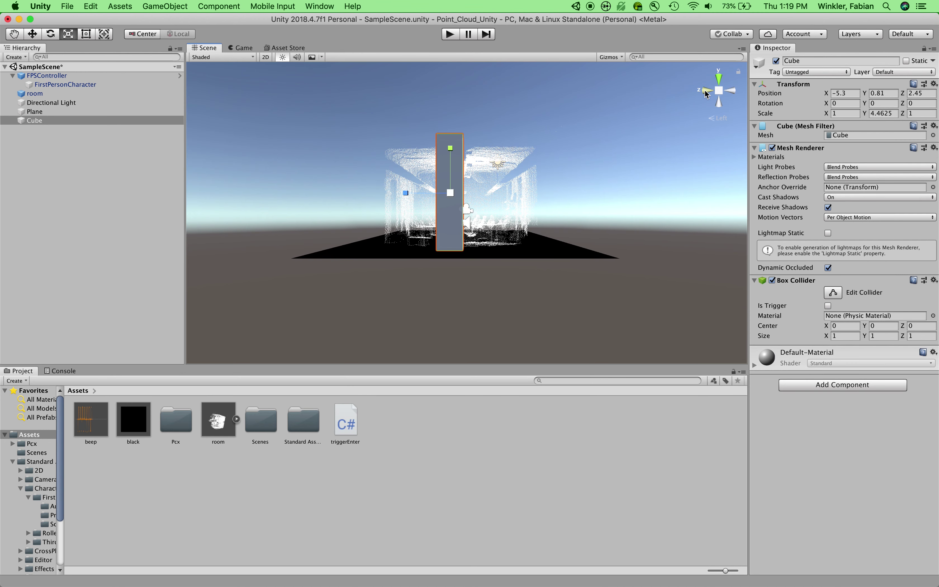
{"action": "left_click_drag", "start_coordinate": [406, 193], "coordinate": [188, 193]}
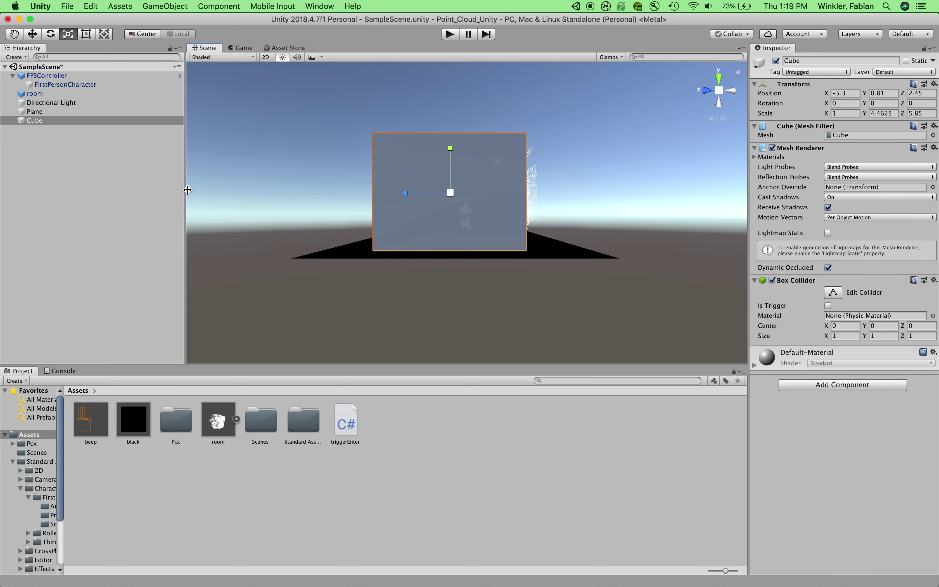
{"action": "left_click", "coordinate": [719, 80]}
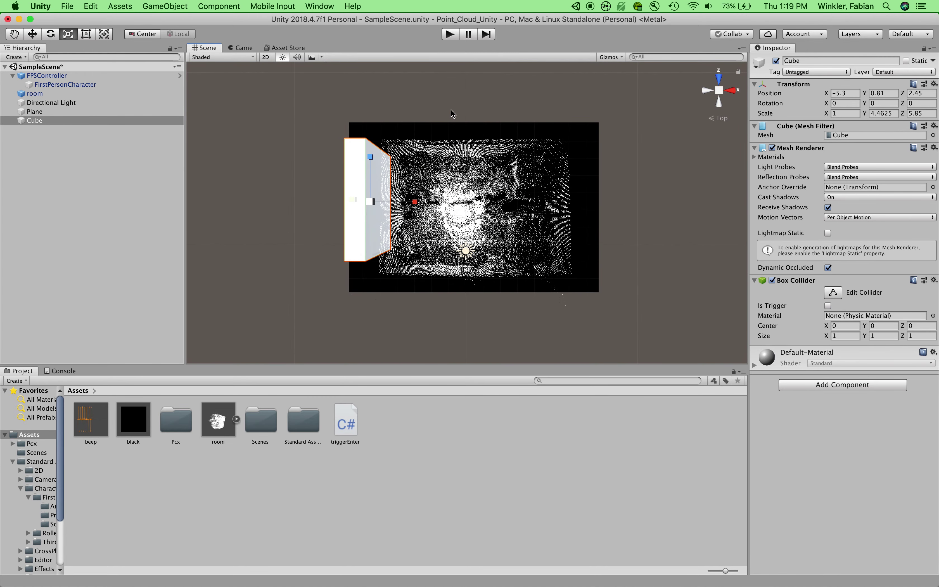
Thin the wall to about 0.11 on X, lengthen Z to 6.65, and place it at X -4.12, Z 2.2.
{"action": "left_click", "coordinate": [32, 35]}
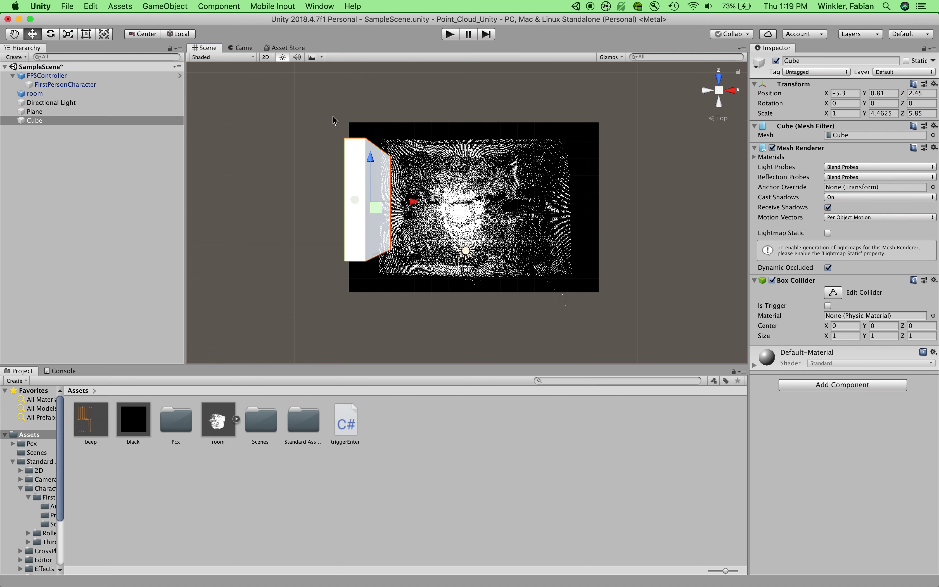
{"action": "left_click_drag", "start_coordinate": [371, 159], "coordinate": [370, 165]}
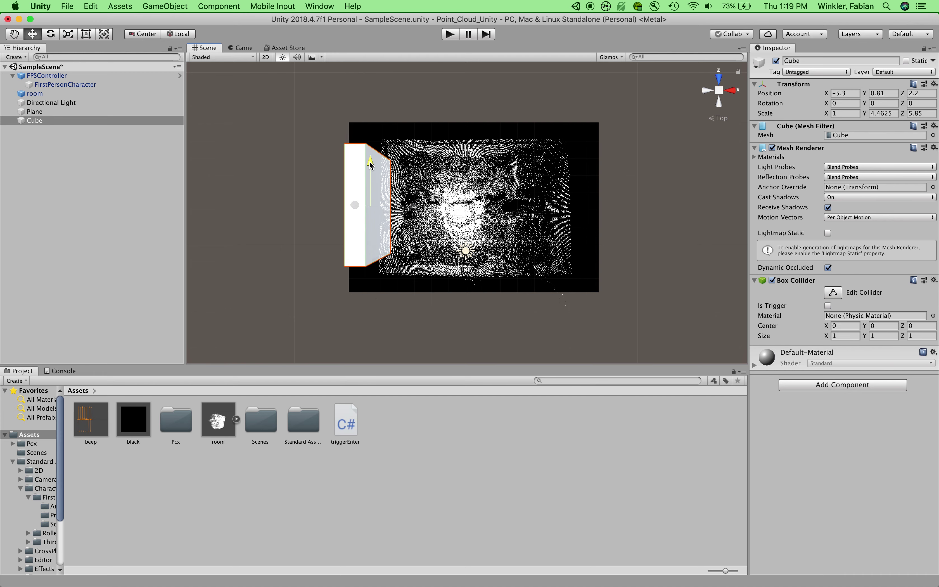
{"action": "scroll", "coordinate": [423, 187], "scroll_direction": "up", "scroll_amount": 3}
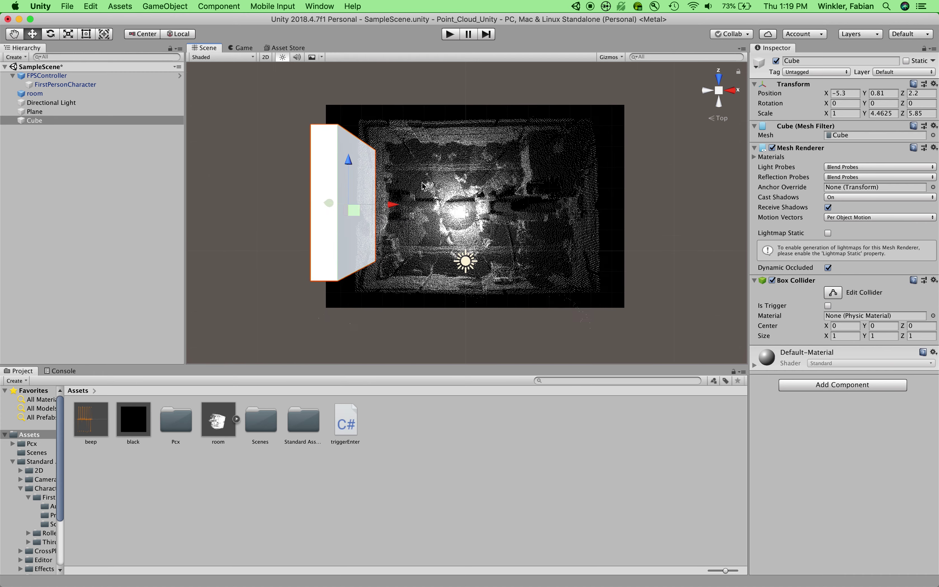
{"action": "left_click_drag", "start_coordinate": [389, 204], "coordinate": [406, 205]}
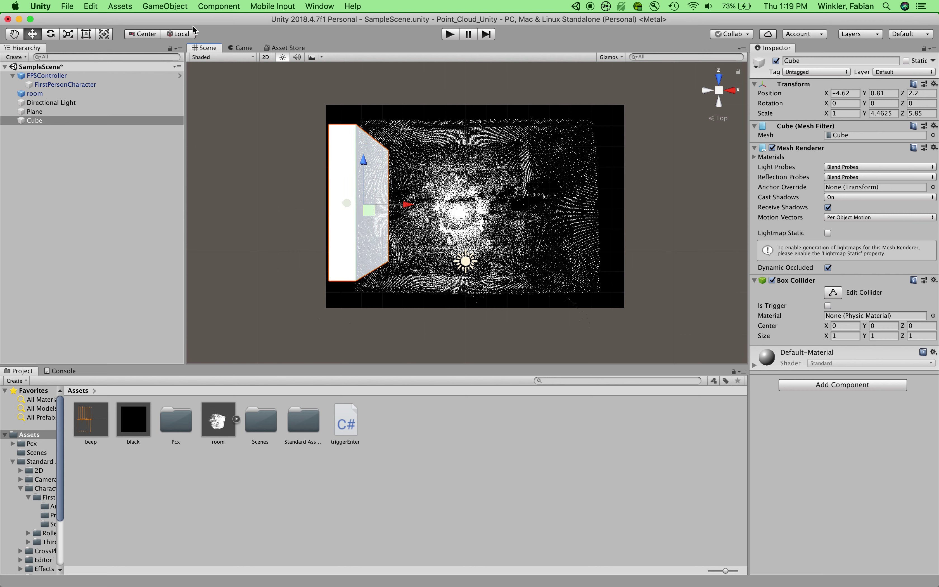
{"action": "left_click", "coordinate": [68, 34]}
{"action": "left_click_drag", "start_coordinate": [364, 165], "coordinate": [363, 159]}
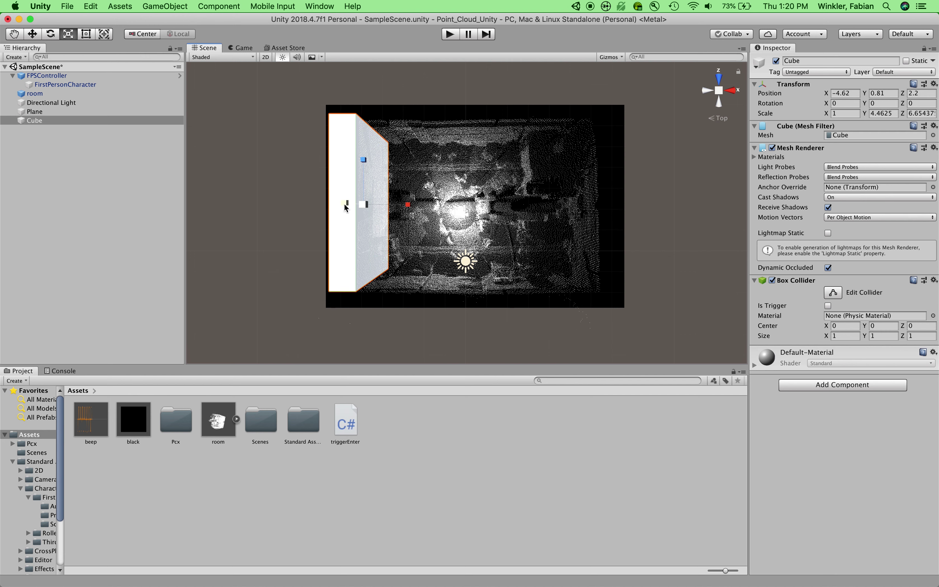
{"action": "left_click_drag", "start_coordinate": [345, 207], "coordinate": [356, 206]}
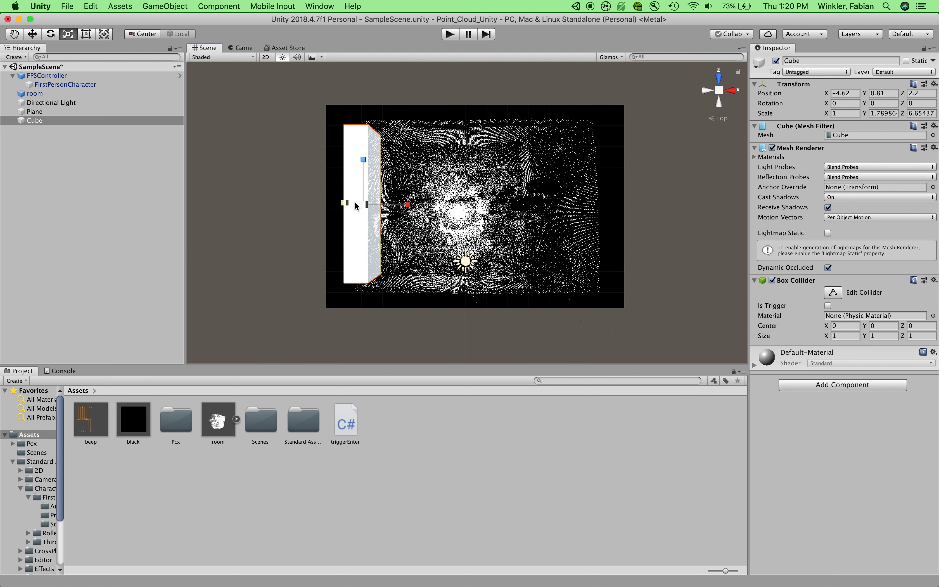
{"action": "key", "text": "super+z"}
{"action": "left_click_drag", "start_coordinate": [407, 205], "coordinate": [368, 203]}
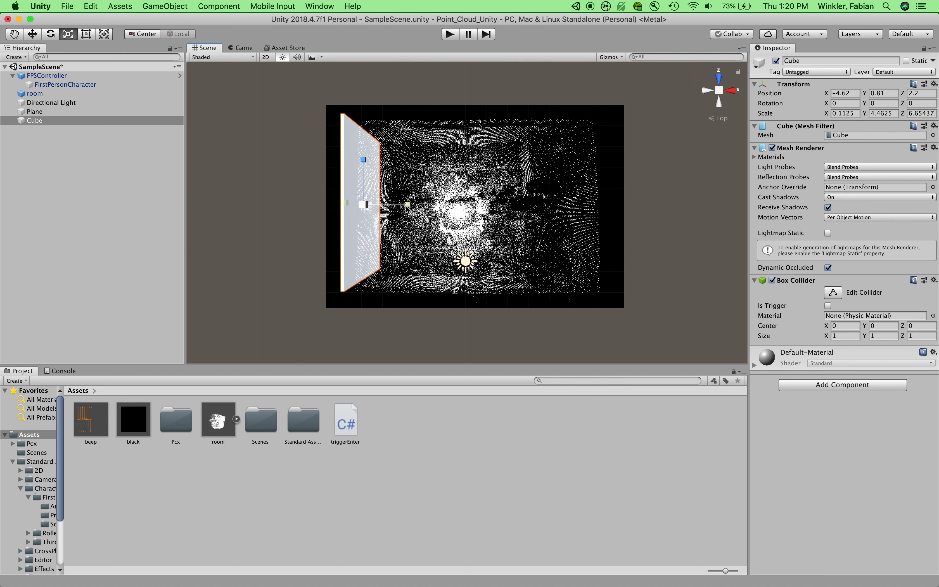
{"action": "left_click", "coordinate": [32, 34]}
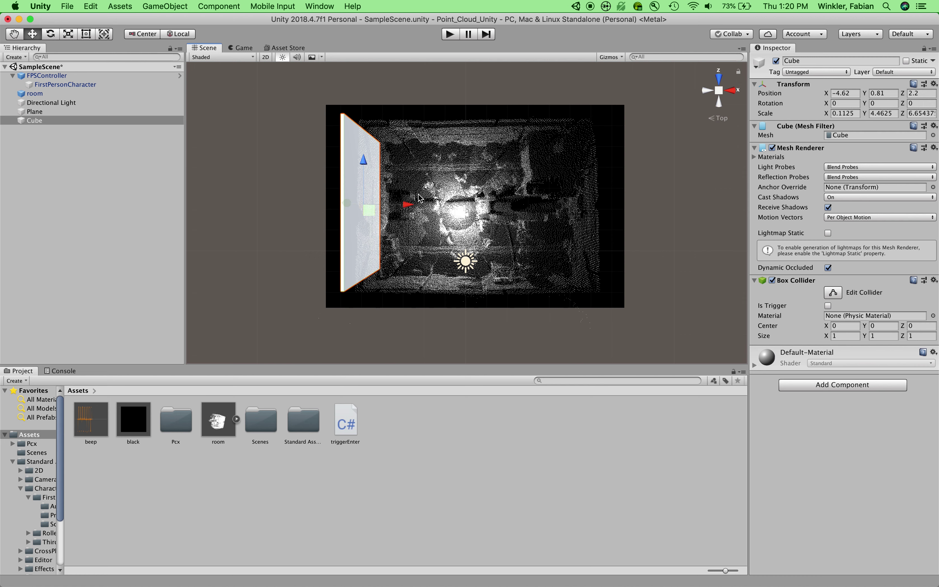
{"action": "left_click_drag", "start_coordinate": [407, 204], "coordinate": [419, 205]}
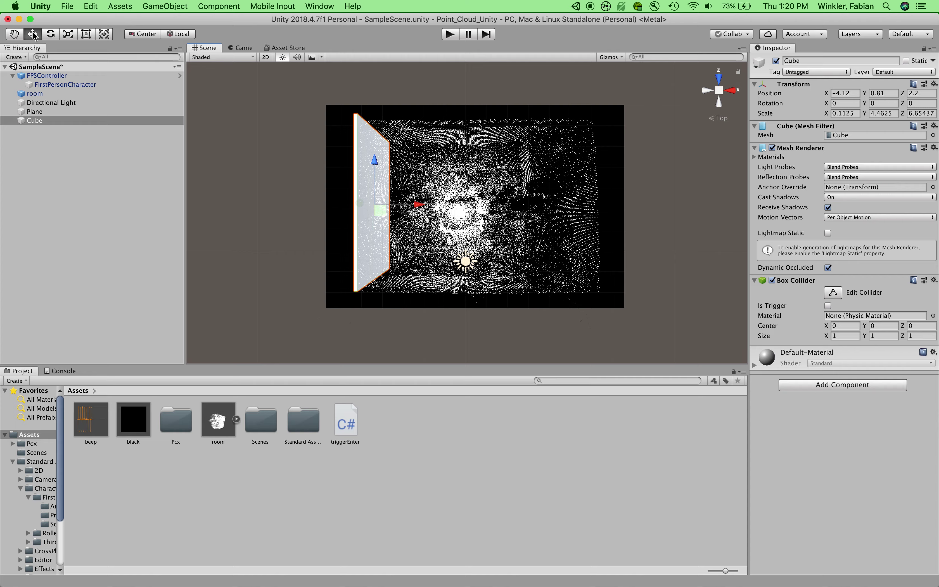
Orbit into a tilted perspective of the wall and room, then select the Cube.
{"action": "left_click", "coordinate": [14, 34]}
{"action": "scroll", "coordinate": [443, 201], "scroll_direction": "up", "scroll_amount": 3}
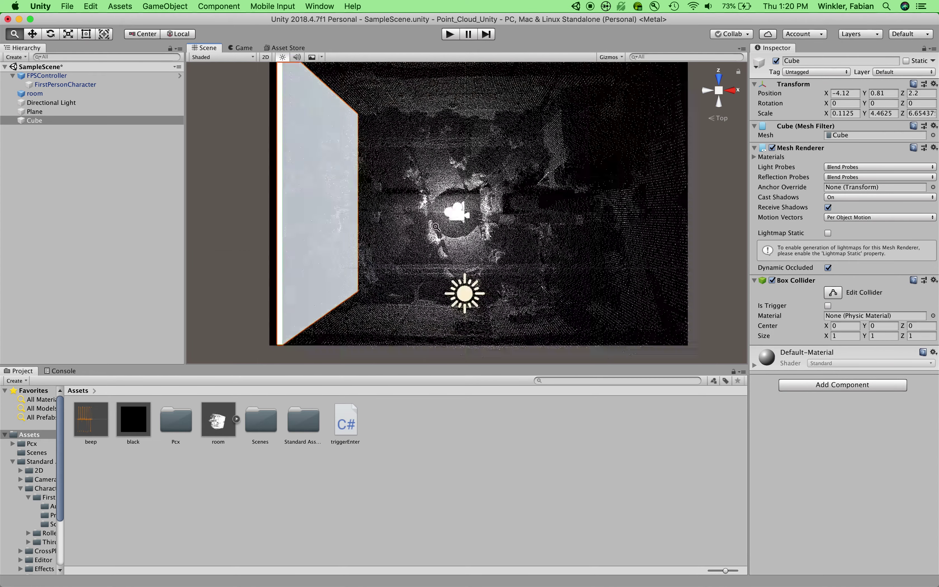
{"action": "left_click_drag", "start_coordinate": [442, 201], "coordinate": [306, 125], "text": "alt"}
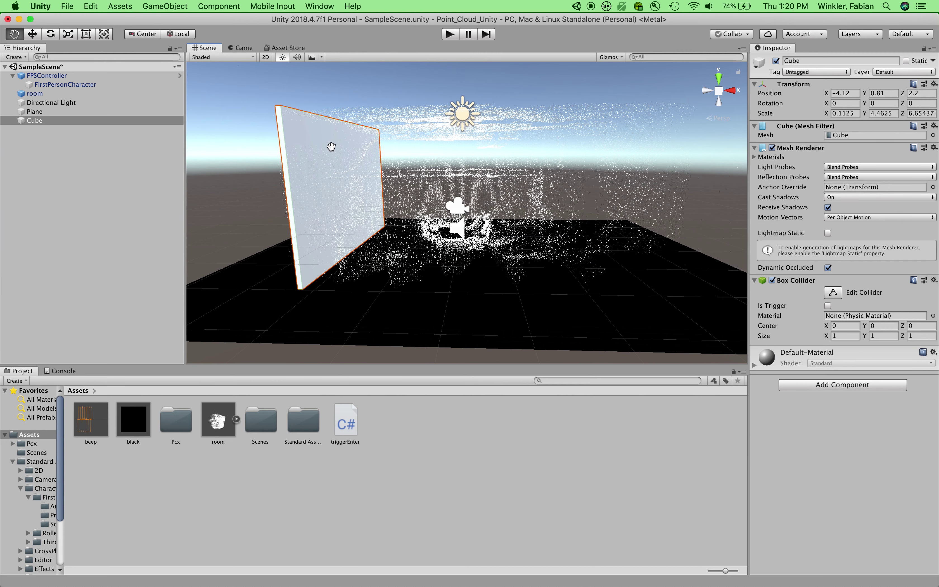
{"action": "left_click", "coordinate": [21, 120]}
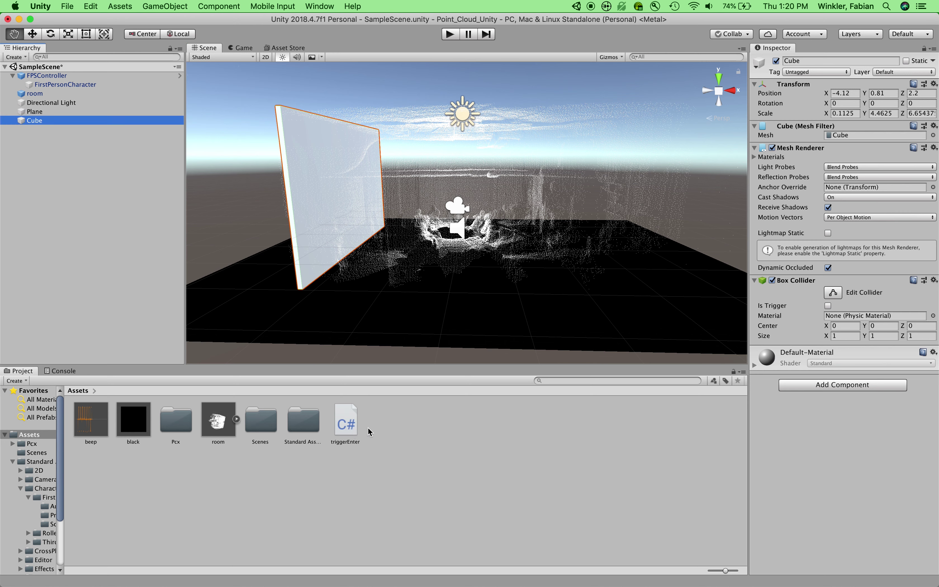
{"action": "left_click_drag", "start_coordinate": [349, 428], "coordinate": [324, 393]}
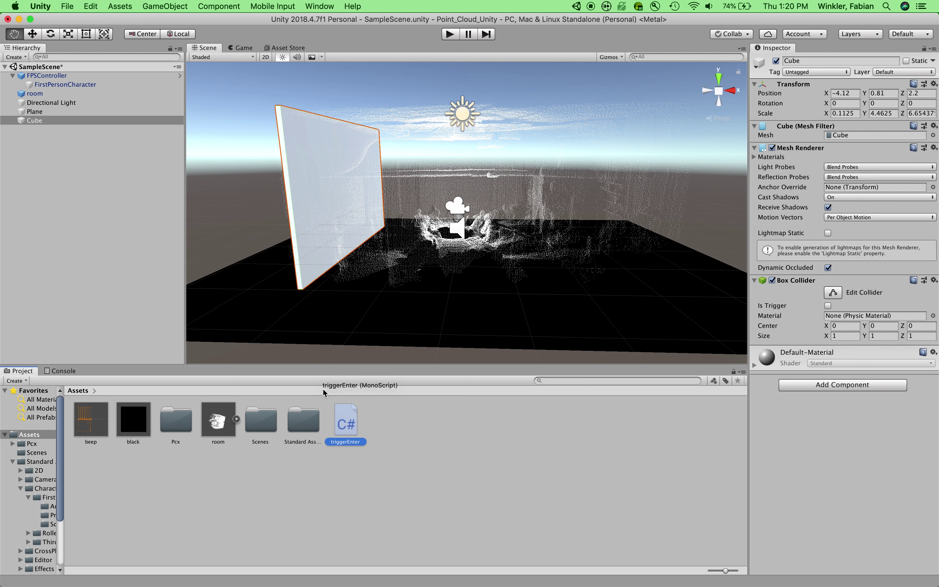
Drop the triggerEnter script onto the Cube and scroll to its new components.
{"action": "left_click_drag", "start_coordinate": [323, 388], "coordinate": [30, 124]}
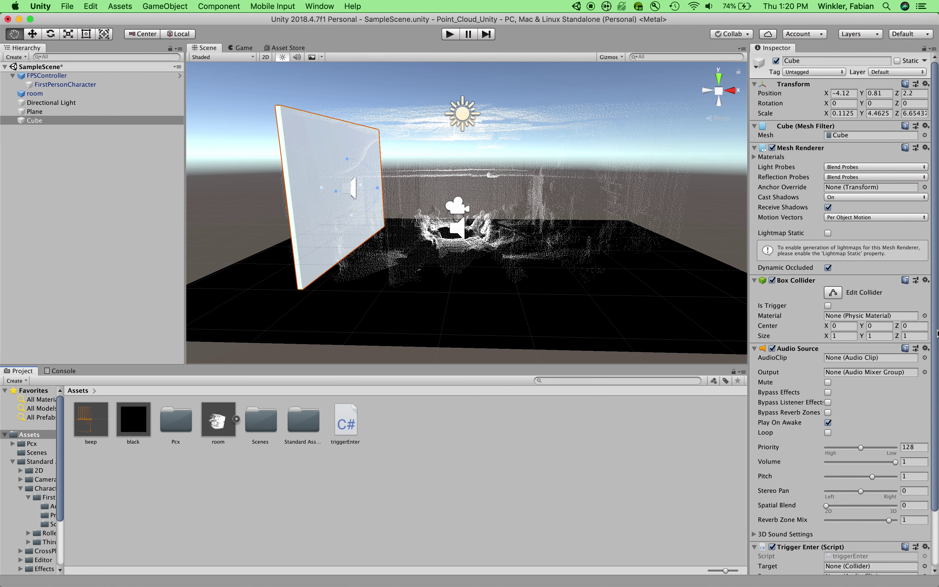
{"action": "scroll", "coordinate": [935, 373], "scroll_direction": "down", "scroll_amount": 4}
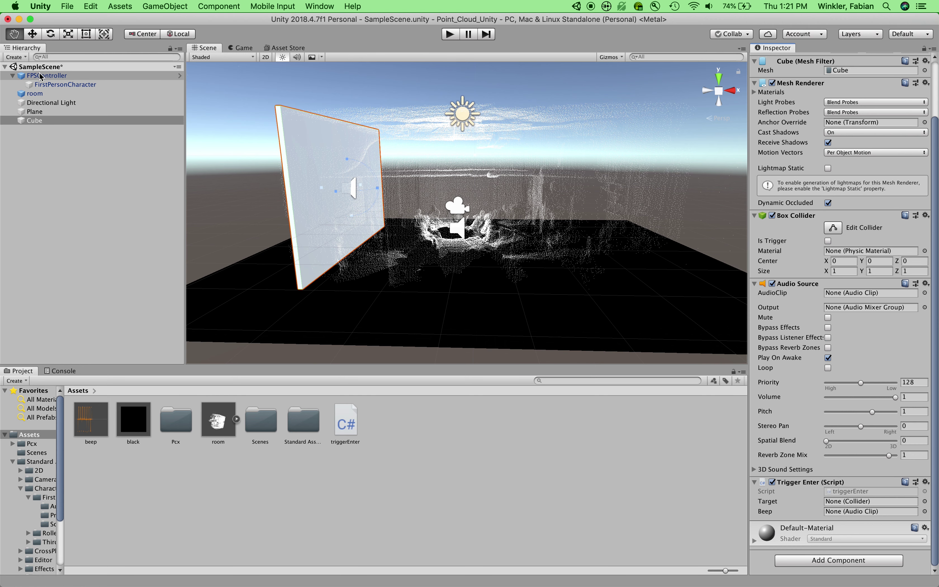
Assign FPSController as Target and the beep clip as Beep, then tick Is Trigger.
{"action": "left_click_drag", "start_coordinate": [41, 76], "coordinate": [849, 509]}
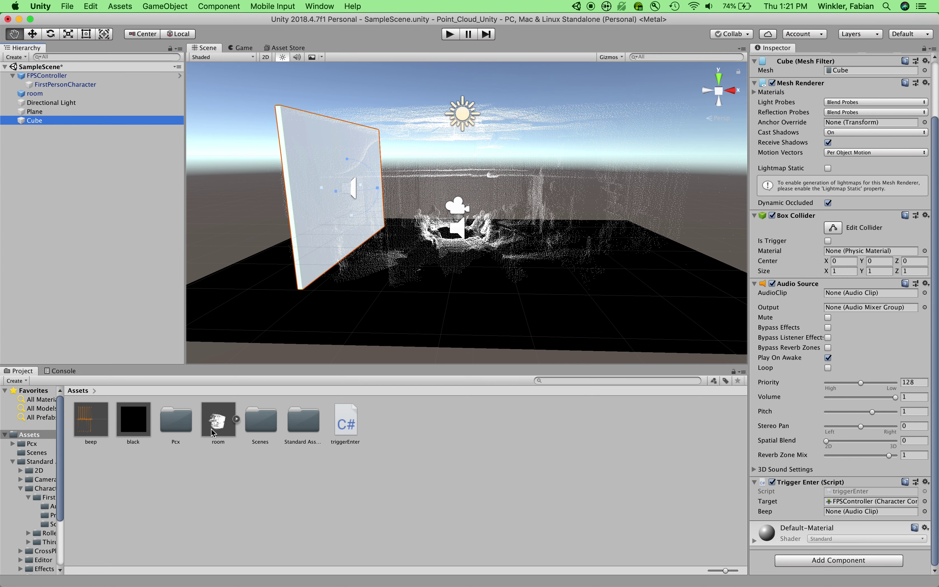
{"action": "left_click", "coordinate": [93, 422]}
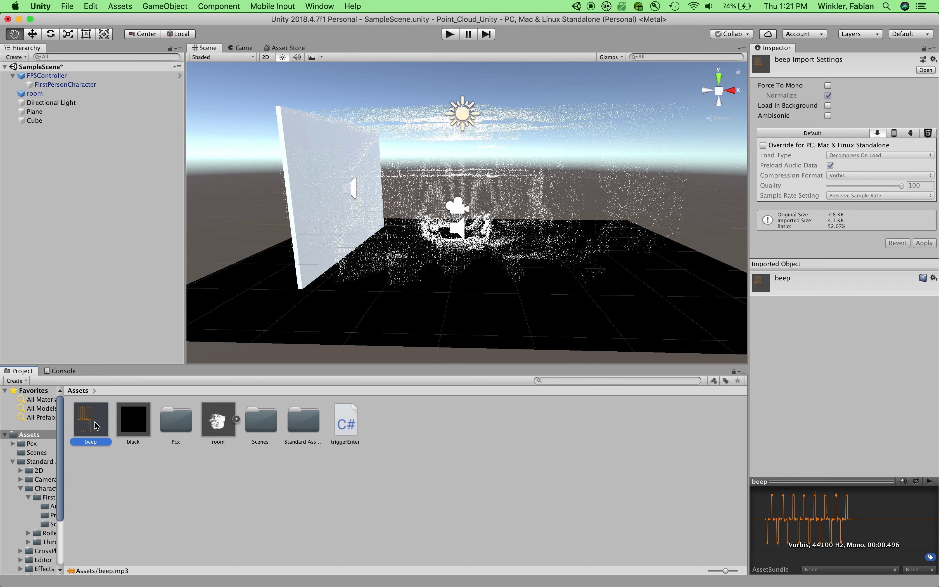
{"action": "left_click", "coordinate": [32, 121]}
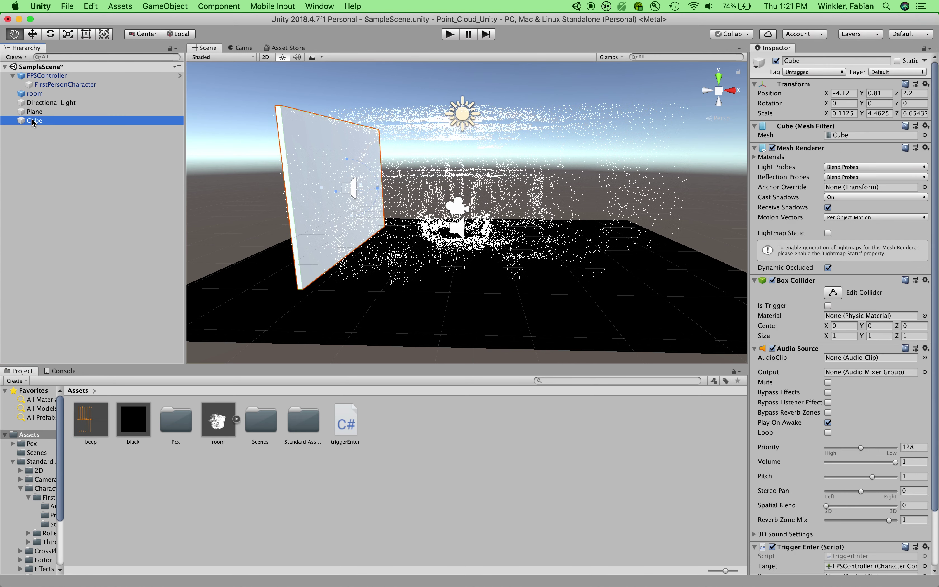
{"action": "left_click_drag", "start_coordinate": [97, 421], "coordinate": [834, 512]}
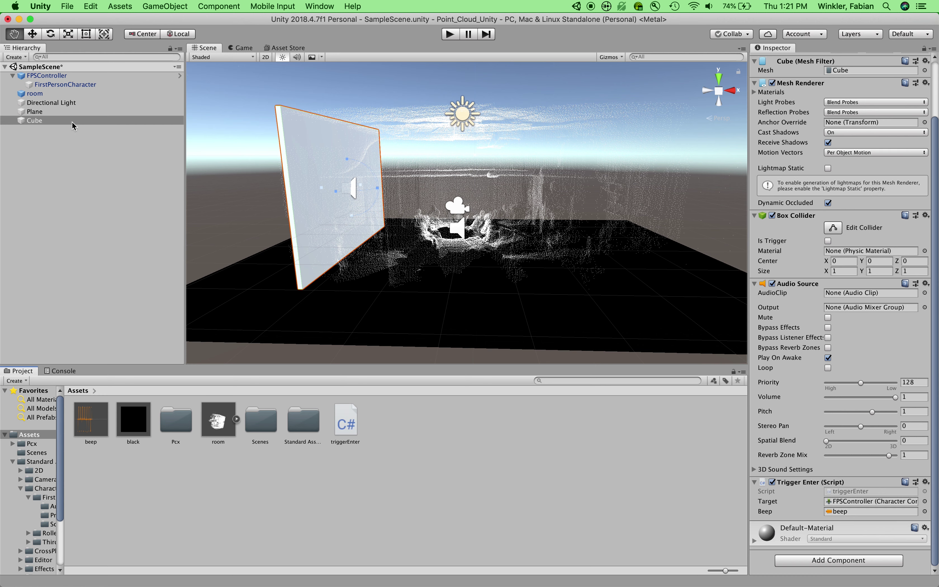
{"action": "left_click", "coordinate": [38, 121]}
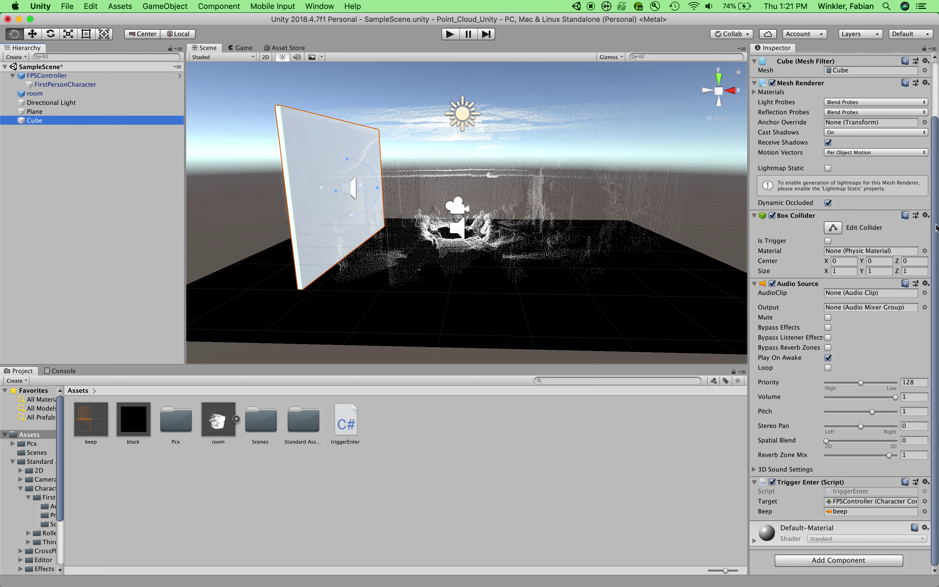
{"action": "left_click_drag", "start_coordinate": [936, 228], "coordinate": [935, 174]}
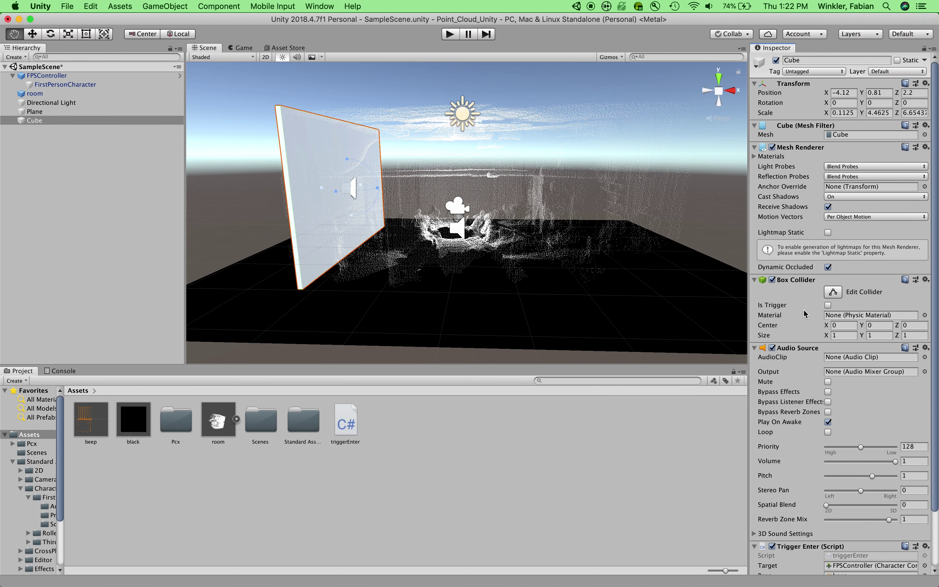
{"action": "left_click", "coordinate": [827, 304]}
Scroll through the Cube's Inspector and enter Play mode to test walking through the wall.
{"action": "scroll", "coordinate": [935, 285], "scroll_direction": "down", "scroll_amount": 1}
{"action": "scroll", "coordinate": [936, 284], "scroll_direction": "down", "scroll_amount": 4}
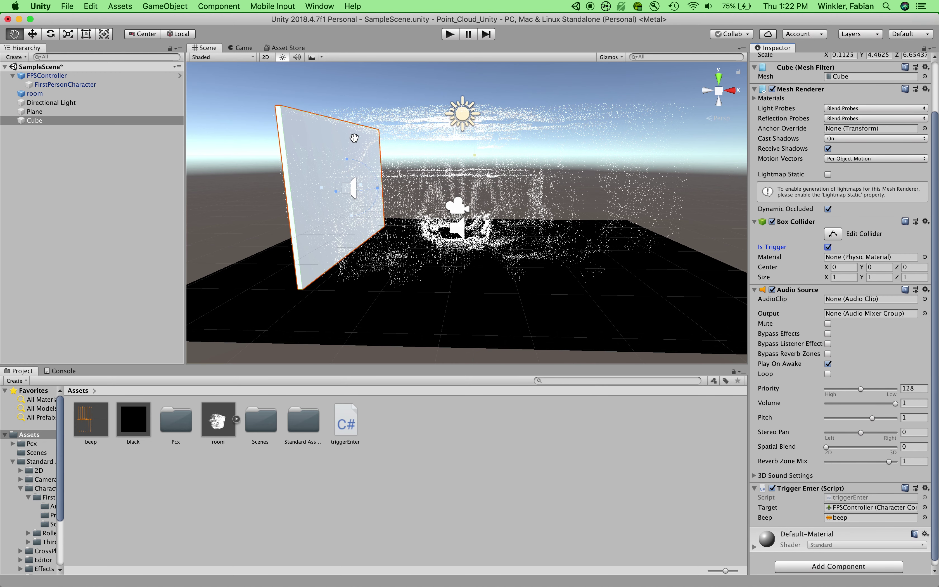
{"action": "scroll", "coordinate": [935, 322], "scroll_direction": "down", "scroll_amount": 1}
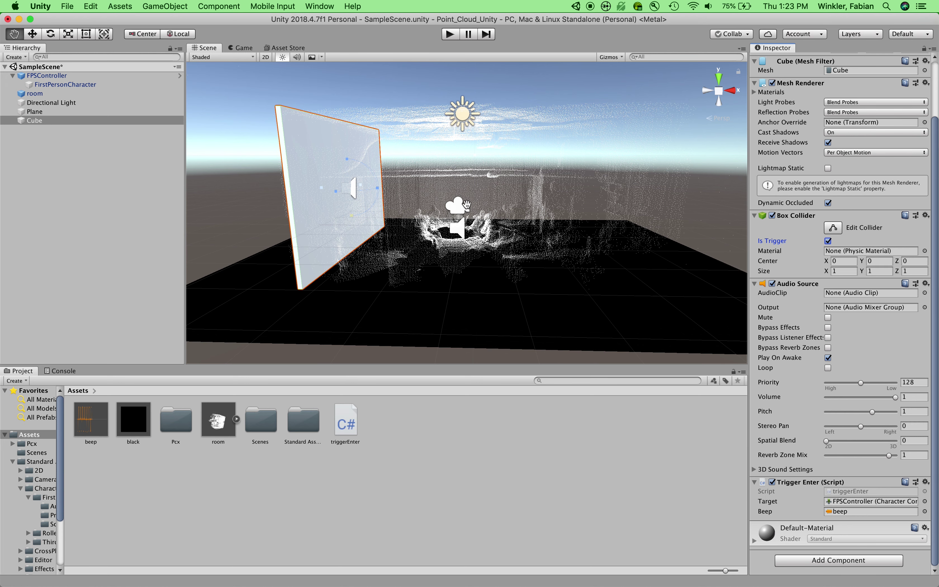
{"action": "left_click", "coordinate": [450, 34]}
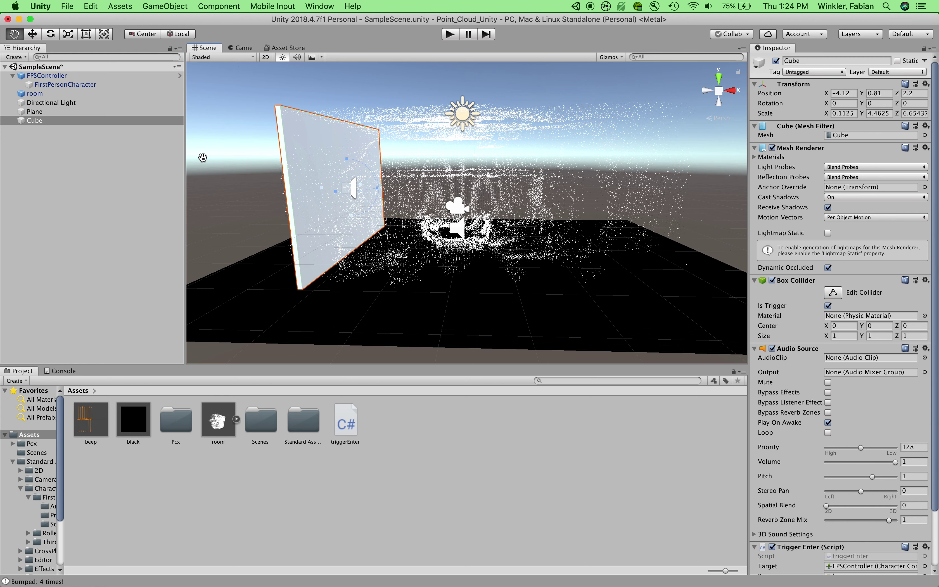
Turn off the Cube wall's Mesh Renderer so the trigger wall becomes invisible.
{"action": "left_click", "coordinate": [26, 120]}
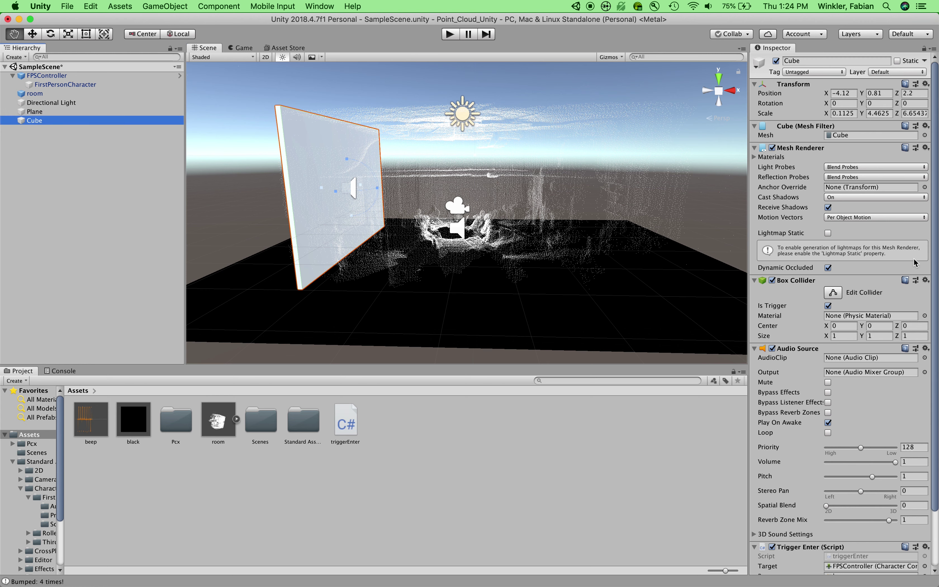
{"action": "left_click", "coordinate": [772, 147]}
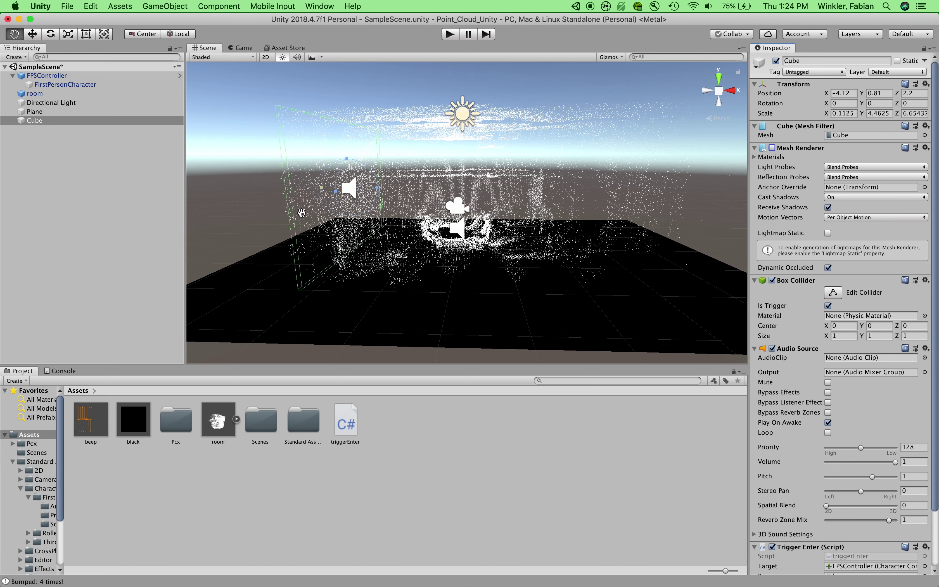
Enter Play mode to test the invisible trigger wall in first person.
{"action": "left_click", "coordinate": [450, 34]}
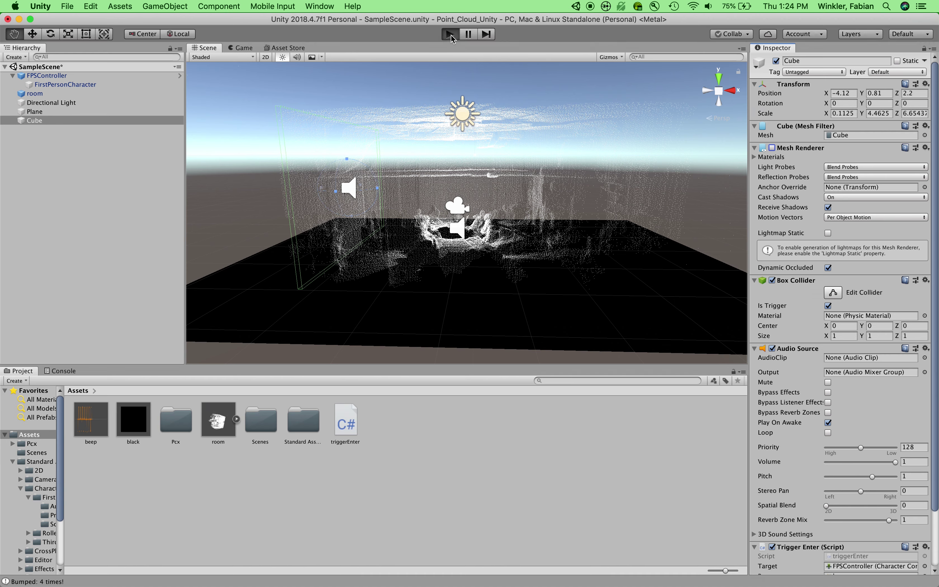